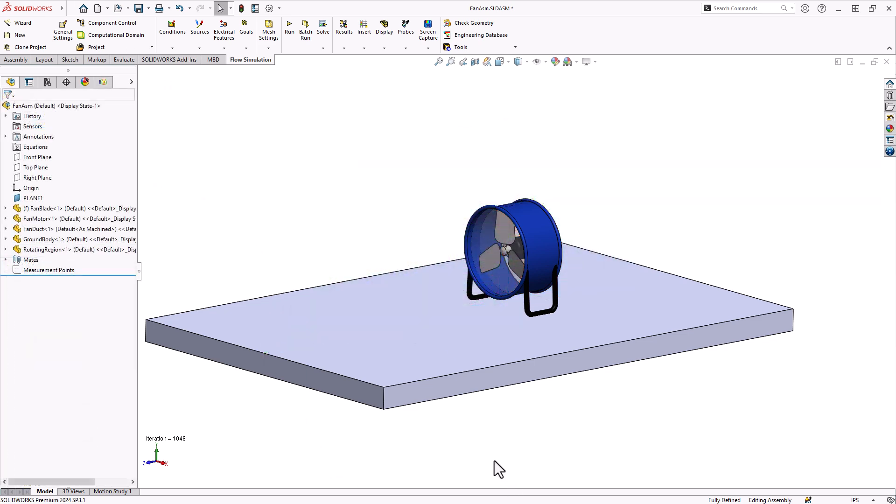
Show Cut Plot 1 in the results of the steady state project.
{"action": "left_click", "coordinate": [102, 83]}
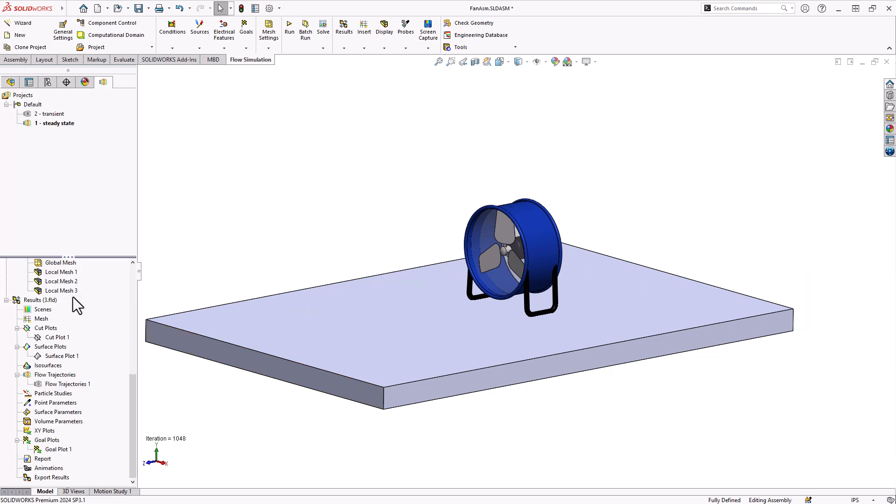
{"action": "right_click", "coordinate": [60, 336]}
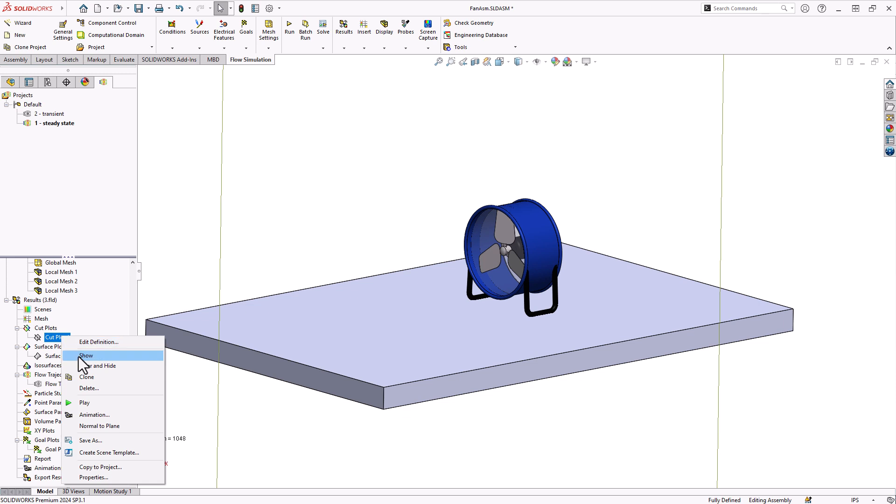
{"action": "left_click", "coordinate": [80, 356]}
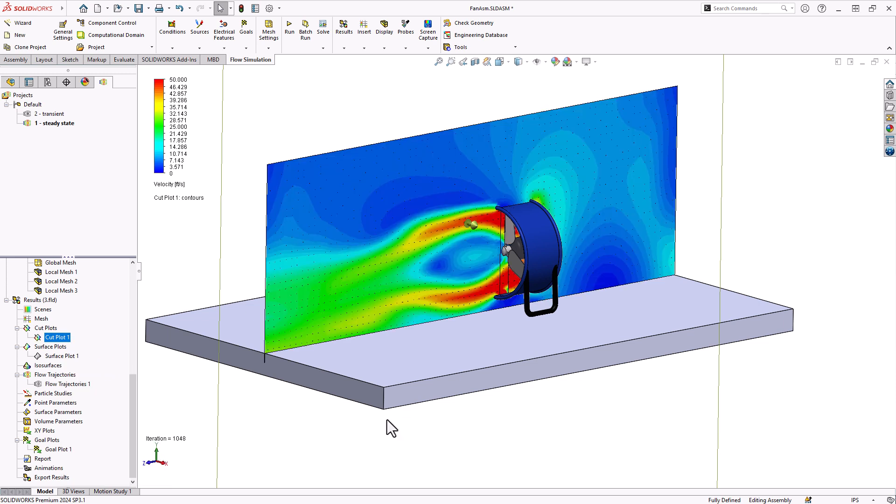
{"action": "left_click", "coordinate": [508, 429]}
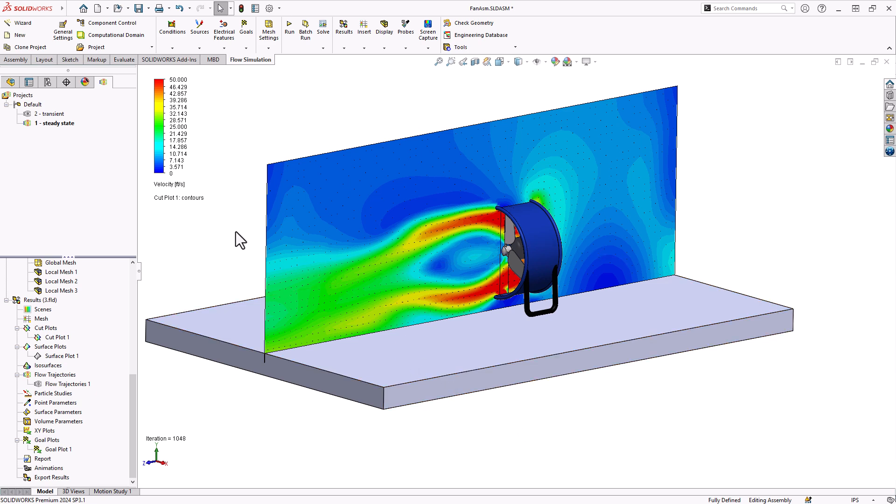
Change the parameter displayed by Cut Plot 1 to Acoustic Power Level.
{"action": "left_click", "coordinate": [170, 186]}
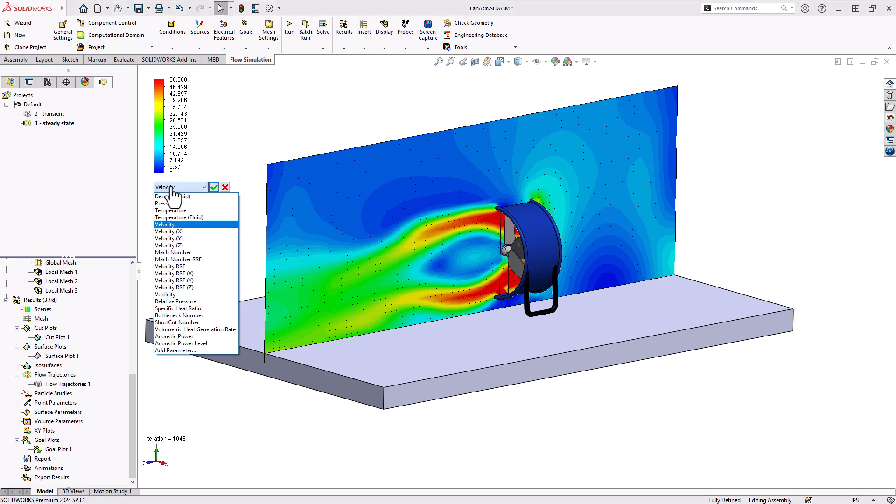
{"action": "left_click", "coordinate": [195, 344]}
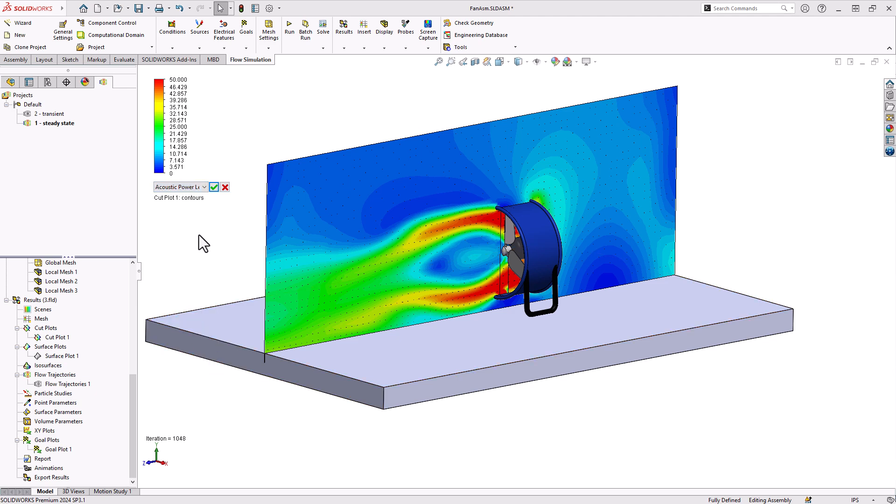
{"action": "left_click", "coordinate": [214, 187]}
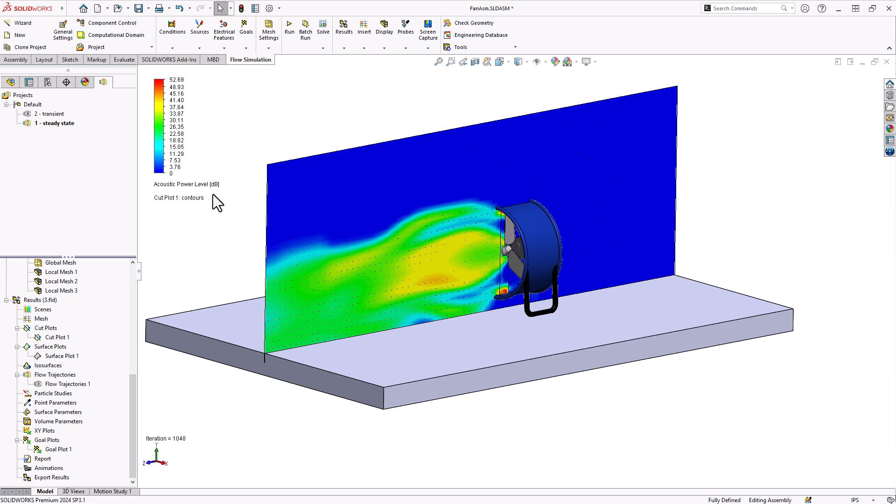
Check the Noise Prediction group in the customizable parameter list and cancel without changes.
{"action": "left_click", "coordinate": [214, 187]}
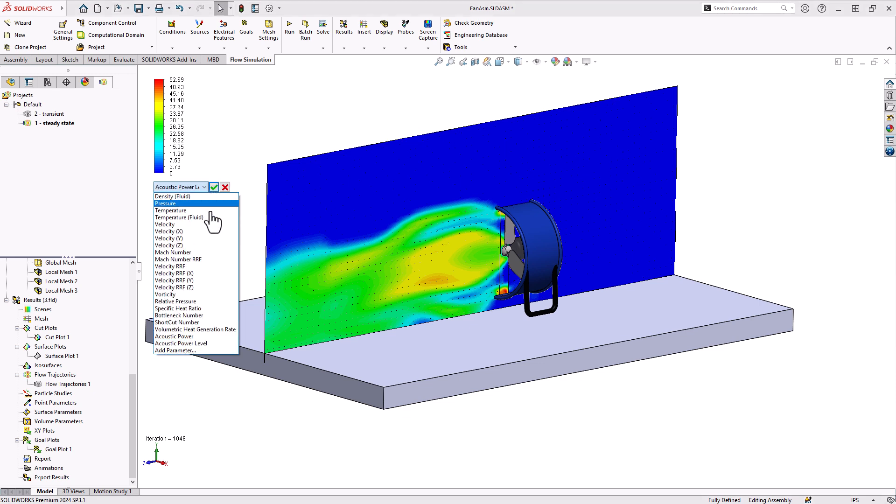
{"action": "left_click", "coordinate": [185, 351]}
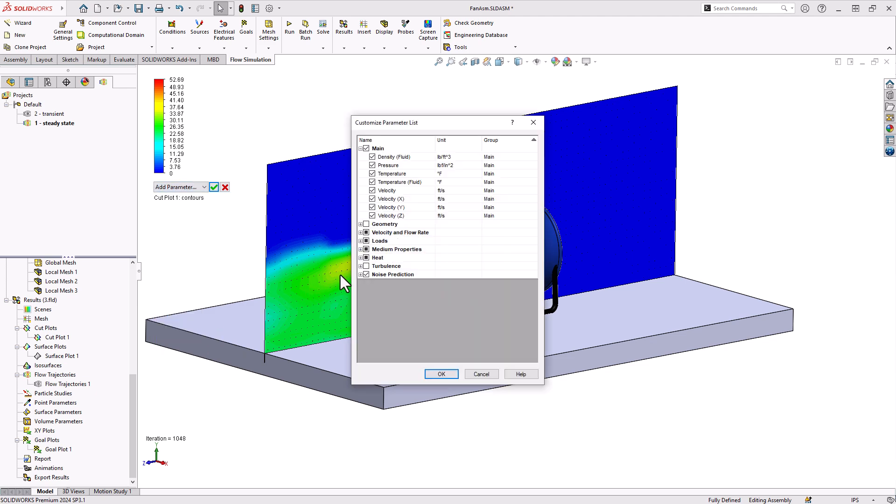
{"action": "left_click", "coordinate": [360, 275]}
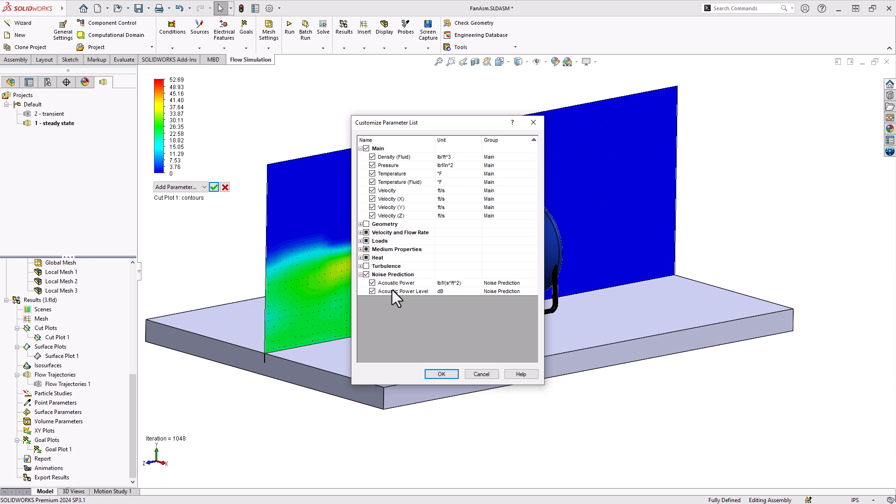
{"action": "left_click", "coordinate": [482, 374]}
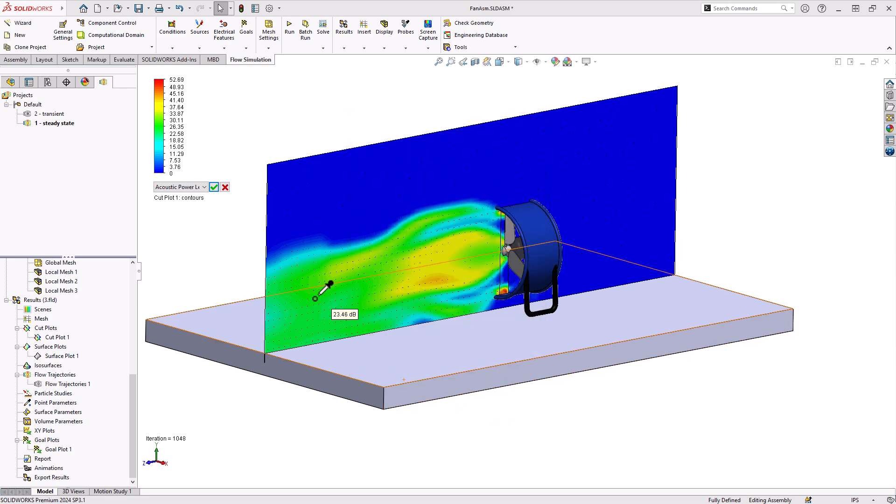
{"action": "left_click", "coordinate": [203, 239]}
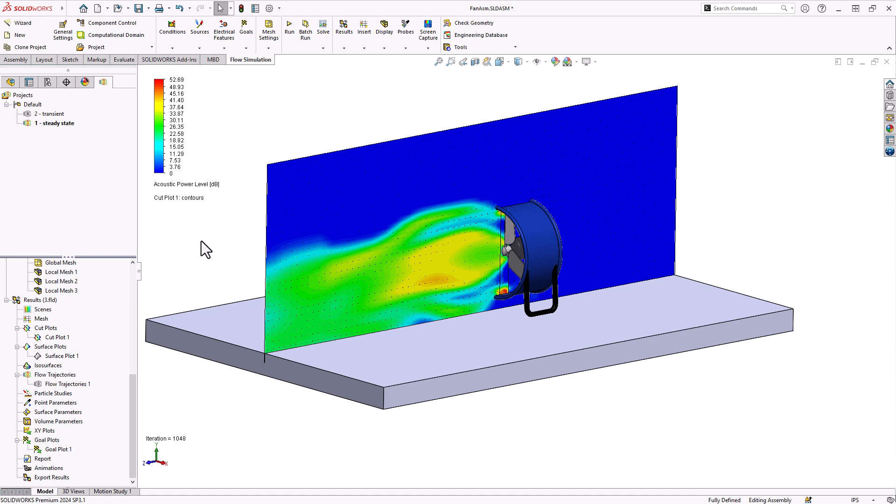
Switch to the browser's Flow Simulation glossary and read the Acoustic Power entry, including the note on Proudman's formula.
{"action": "key", "text": "alt+Tab"}
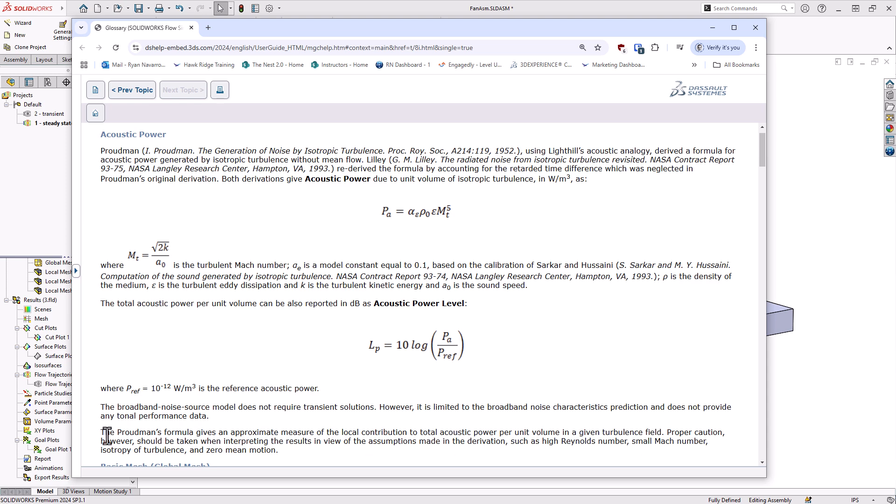
{"action": "left_click_drag", "start_coordinate": [117, 432], "coordinate": [193, 431]}
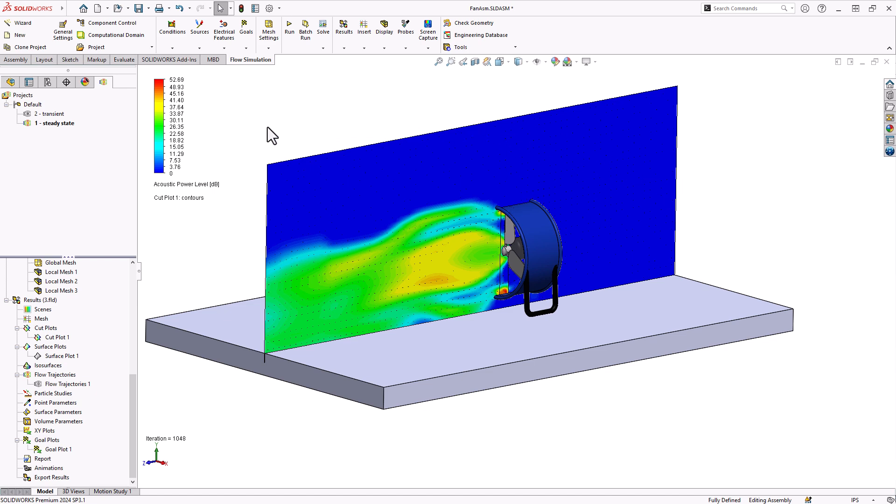
Activate the 2 - transient project and hide the gray fan blade component in the model.
{"action": "double_click", "coordinate": [44, 114]}
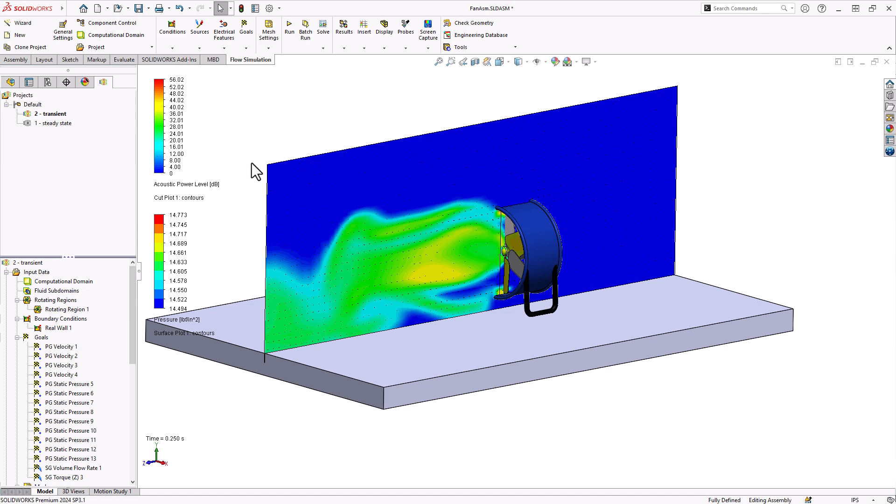
{"action": "right_click", "coordinate": [520, 264]}
{"action": "left_click", "coordinate": [584, 107]}
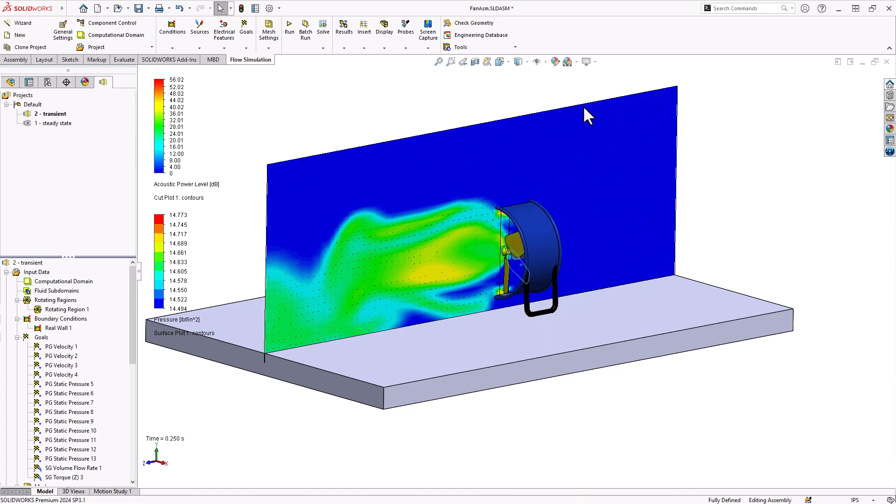
Open the Transient Explorer for the transient results and play the acoustic power level plot through time.
{"action": "scroll", "coordinate": [54, 367], "scroll_direction": "down", "scroll_amount": 7}
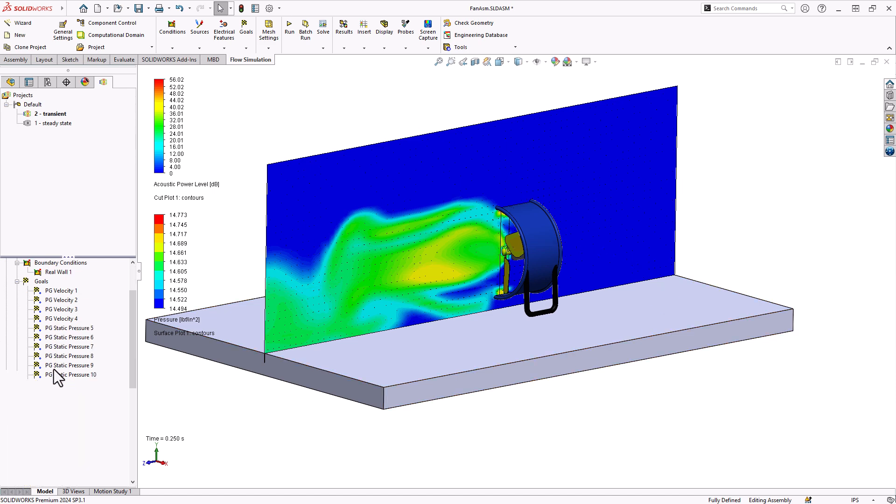
{"action": "right_click", "coordinate": [56, 337]}
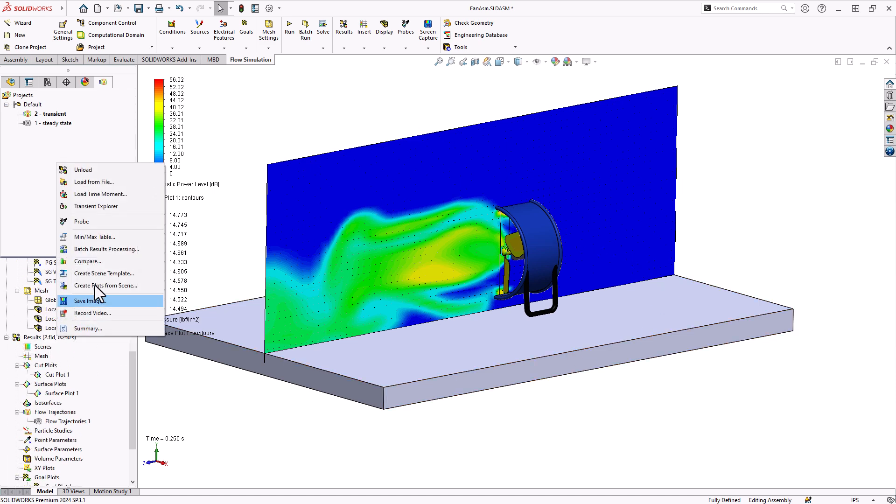
{"action": "left_click", "coordinate": [113, 211]}
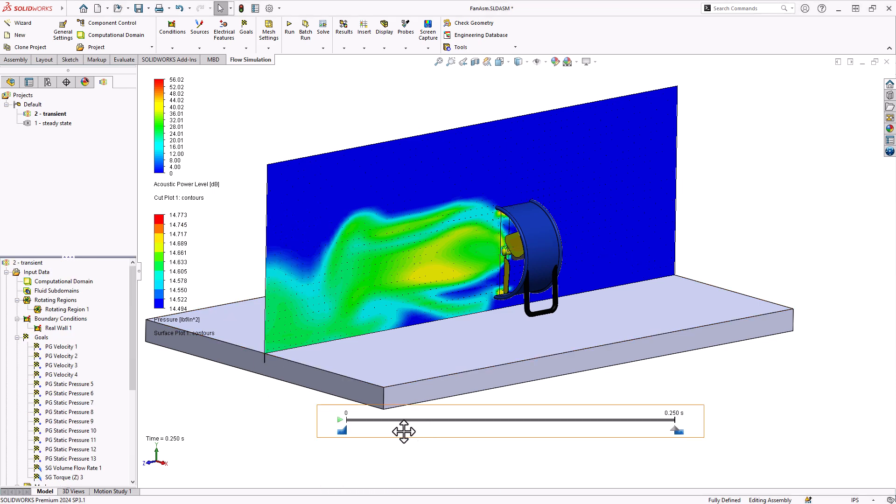
{"action": "left_click", "coordinate": [339, 420]}
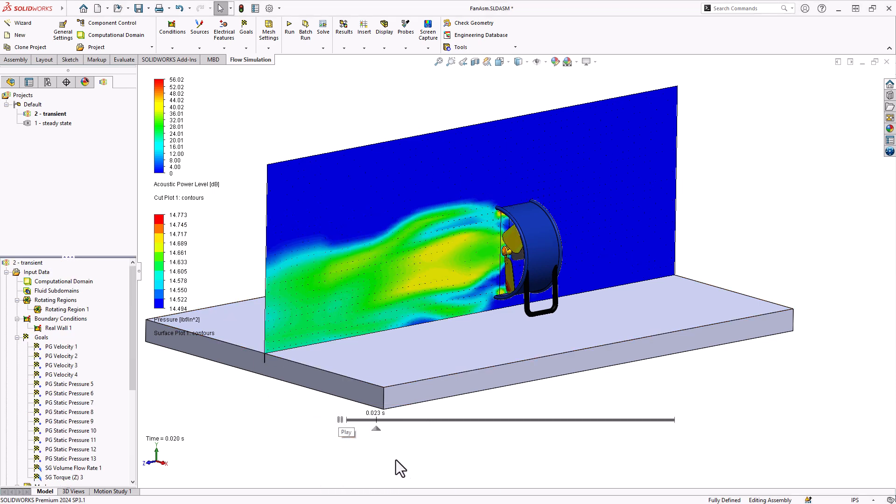
Select the goals PG Static Pressure 10 through 13 and examine where their measurement points lie around the fan.
{"action": "scroll", "coordinate": [499, 248], "scroll_direction": "down", "scroll_amount": 2}
{"action": "scroll", "coordinate": [499, 248], "scroll_direction": "down", "scroll_amount": 2}
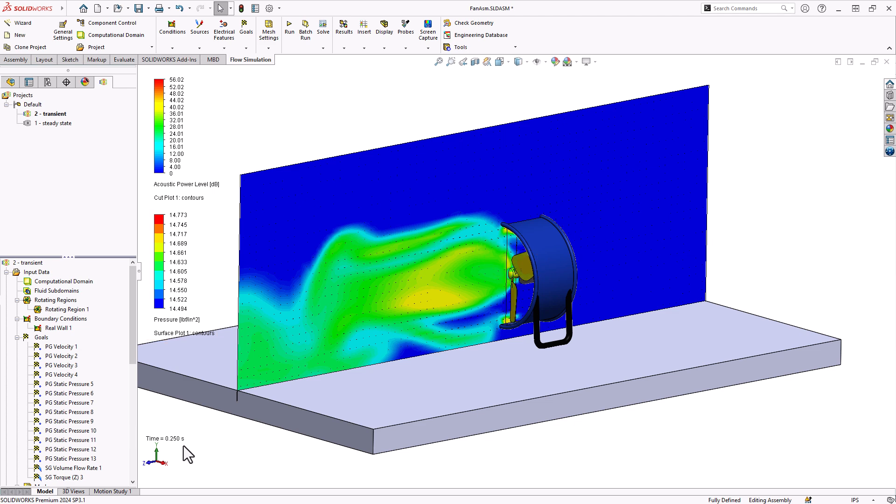
{"action": "scroll", "coordinate": [100, 410], "scroll_direction": "down", "scroll_amount": 2}
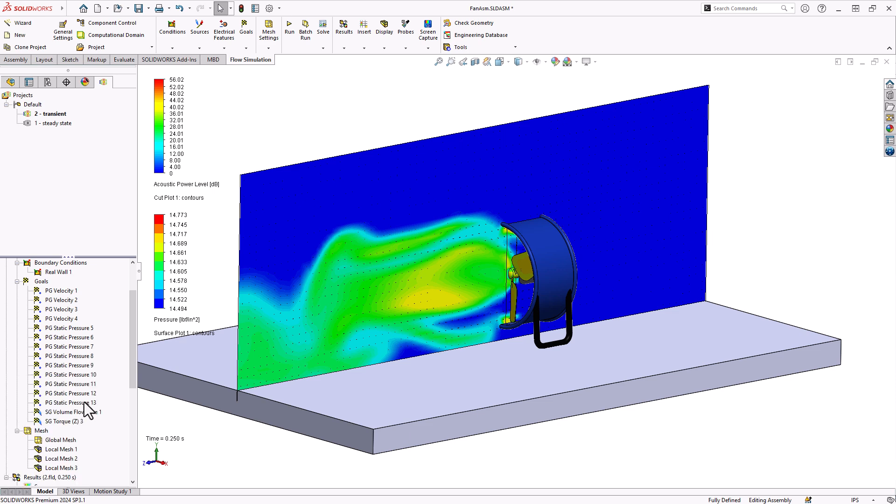
{"action": "left_click", "coordinate": [80, 403]}
{"action": "left_click", "coordinate": [80, 373], "text": "shift"}
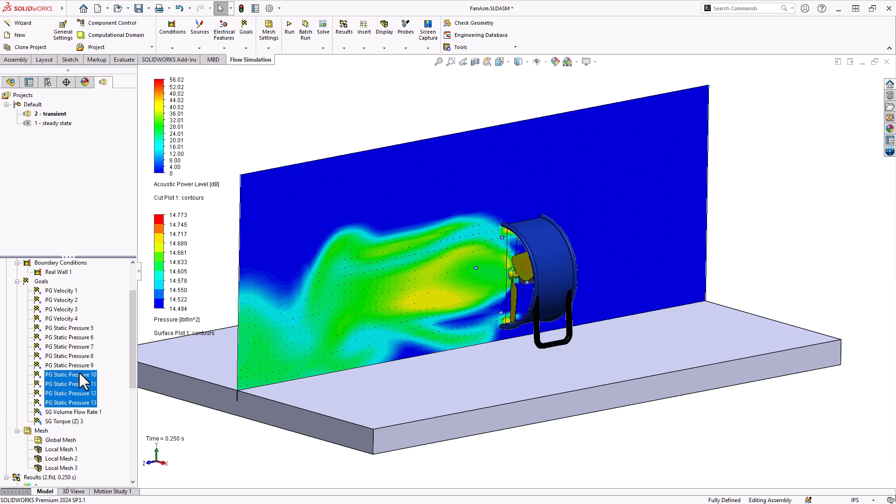
{"action": "middle_click_drag", "start_coordinate": [533, 408], "coordinate": [525, 377]}
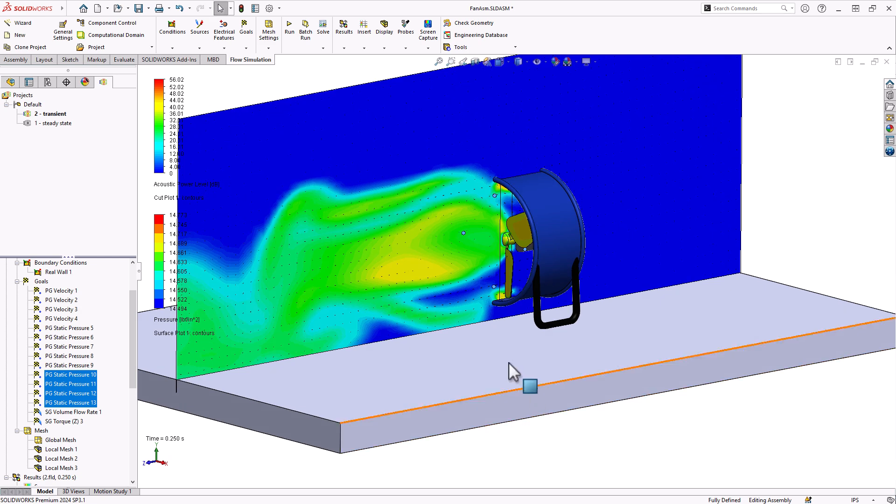
{"action": "scroll", "coordinate": [486, 252], "scroll_direction": "up", "scroll_amount": 5}
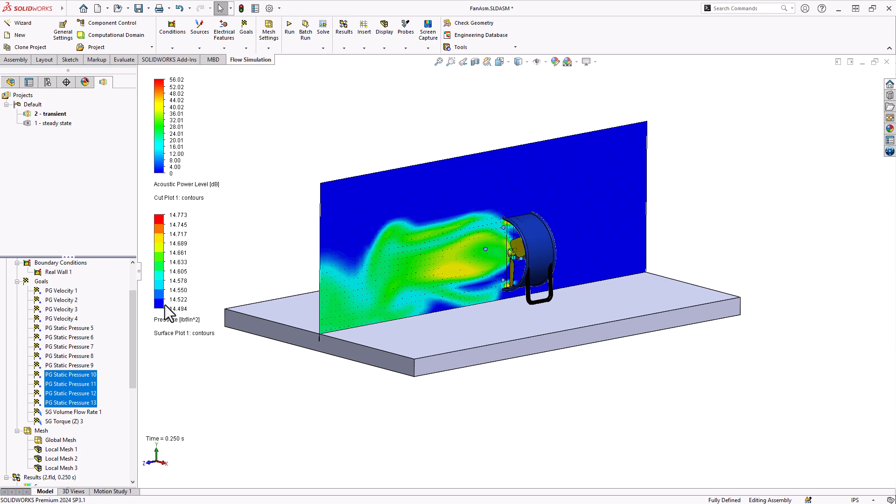
Insert an FFT Plot using the goals PG Static Pressure 10, 11, 12 and 13.
{"action": "left_click", "coordinate": [364, 47]}
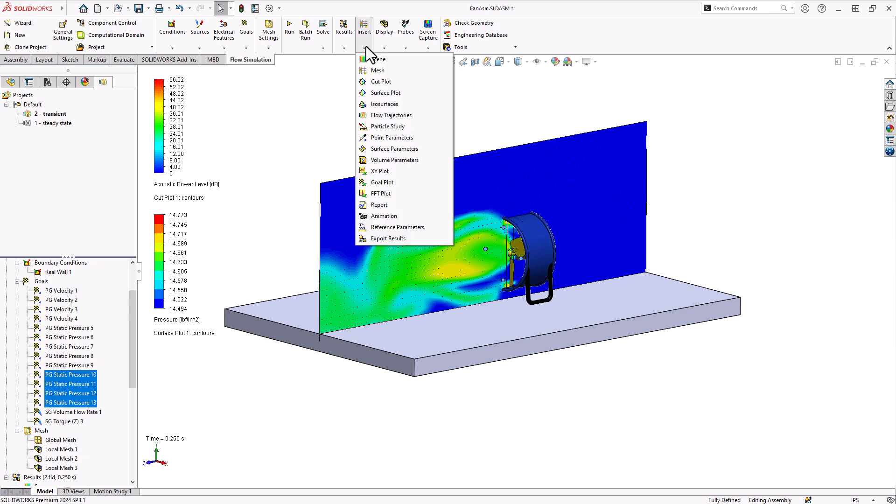
{"action": "left_click", "coordinate": [391, 195]}
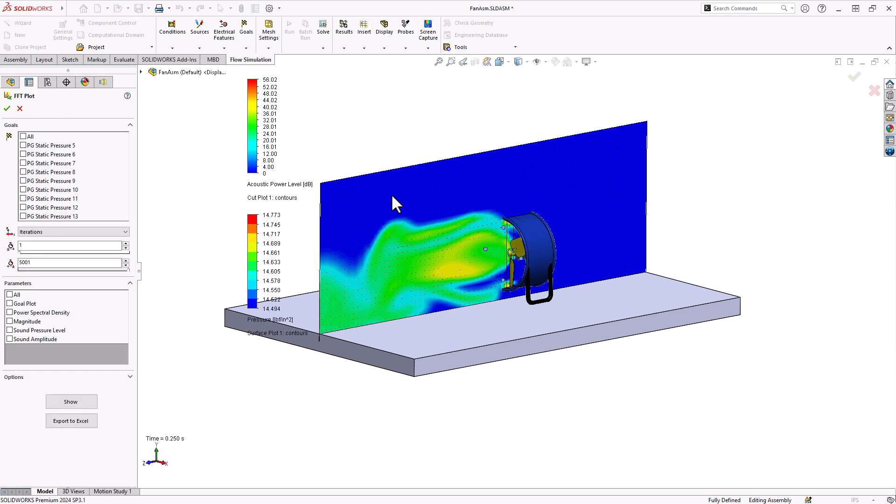
{"action": "left_click", "coordinate": [23, 190]}
{"action": "left_click", "coordinate": [23, 198]}
{"action": "left_click", "coordinate": [23, 207]}
{"action": "left_click", "coordinate": [23, 216]}
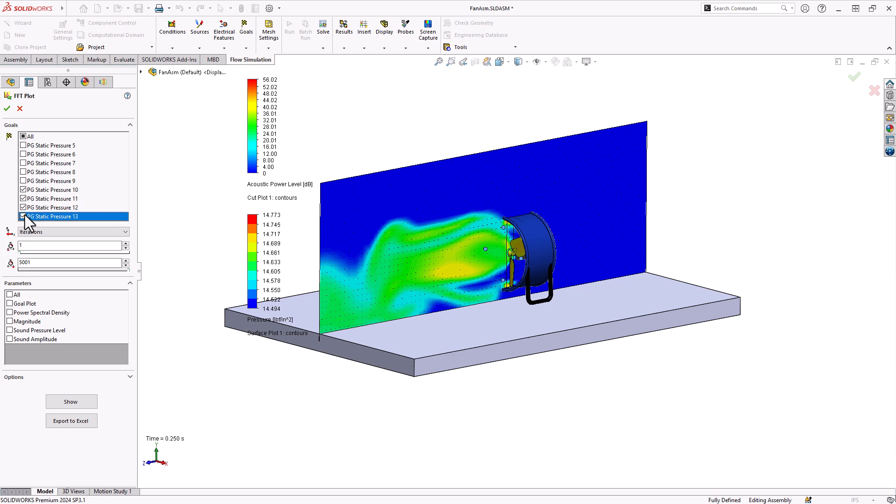
Set the FFT plot's abscissa to Physical time from 0.1 s to 0.2 s and export all parameters to Excel.
{"action": "left_click", "coordinate": [34, 232]}
{"action": "left_click", "coordinate": [44, 248]}
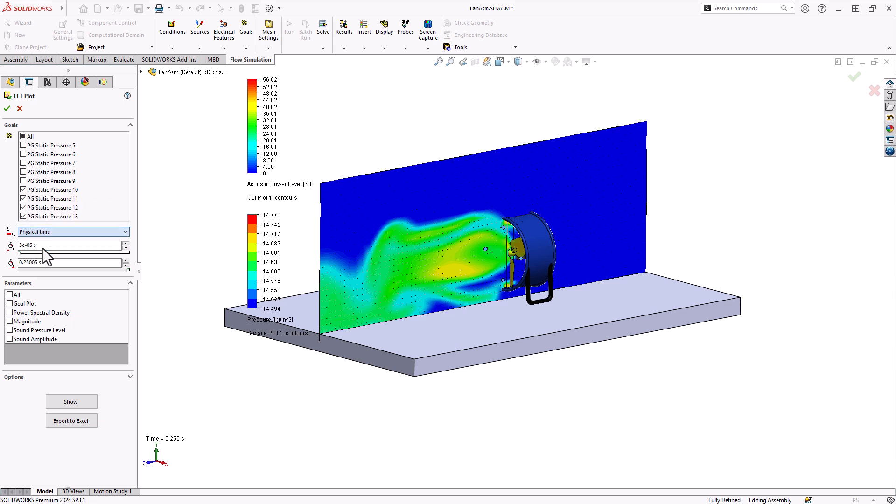
{"action": "mouse_move", "coordinate": [45, 246]}
{"action": "left_mouse_down"}
{"action": "mouse_move", "coordinate": [14, 247]}
{"action": "mouse_move", "coordinate": [20, 264]}
{"action": "mouse_move", "coordinate": [45, 264]}
{"action": "left_mouse_up"}
{"action": "type", "text": "0.1"}
{"action": "type", "text": "0.2"}
{"action": "key", "text": "Return"}
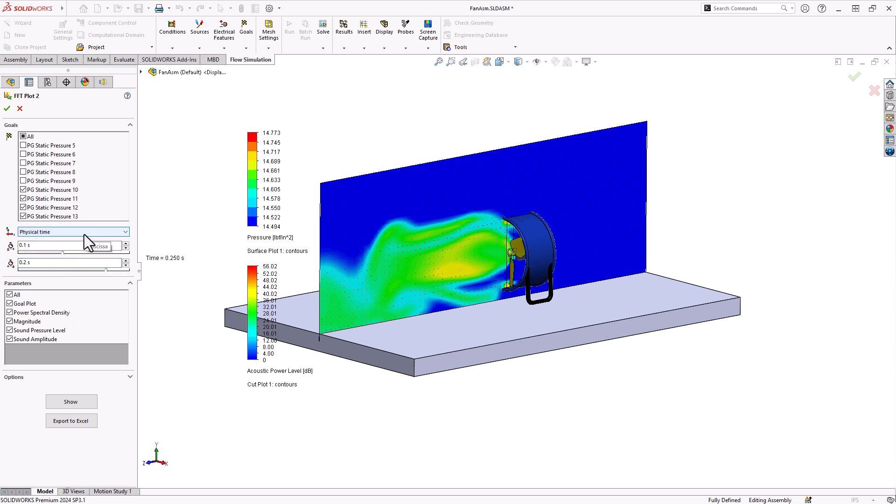
{"action": "left_click", "coordinate": [83, 422]}
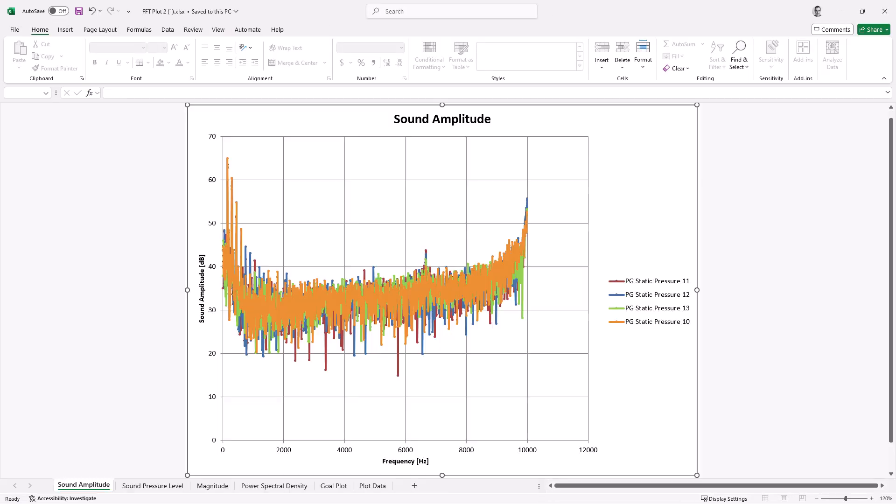
Review the exported Sound Amplitude, Sound Pressure Level, Magnitude, Power Spectral Density and Goal Plot charts in the Excel workbook.
{"action": "left_click", "coordinate": [149, 264]}
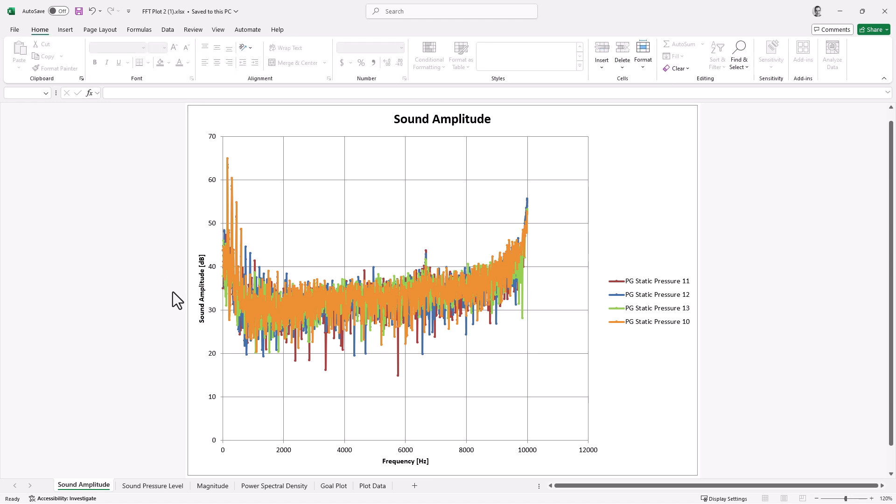
{"action": "mouse_move", "coordinate": [235, 211]}
{"action": "left_click", "coordinate": [164, 484]}
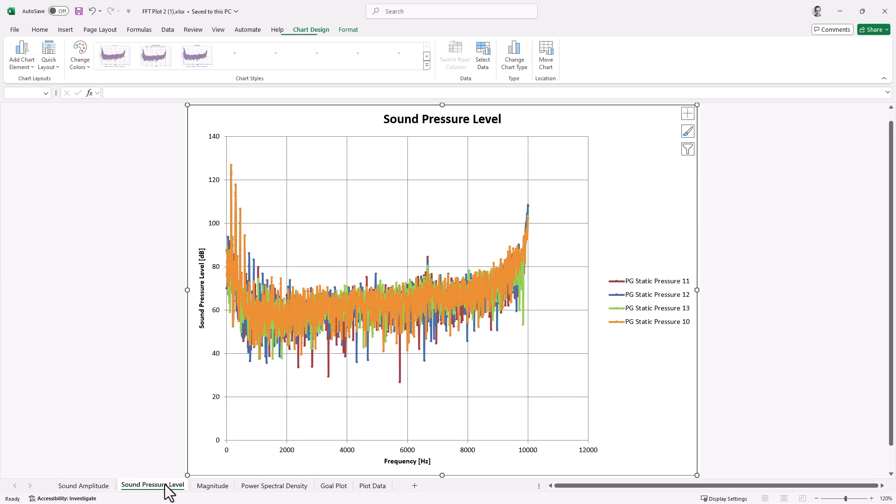
{"action": "left_click", "coordinate": [203, 486]}
{"action": "left_click", "coordinate": [258, 485]}
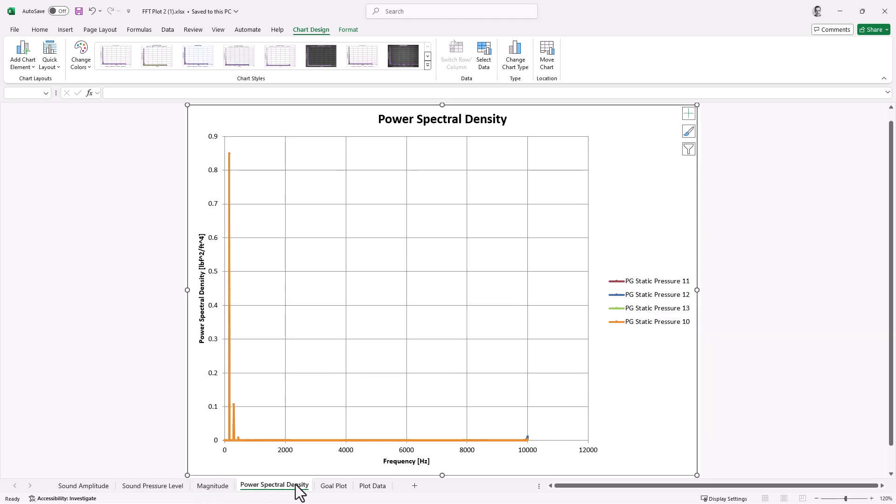
{"action": "left_click", "coordinate": [334, 486]}
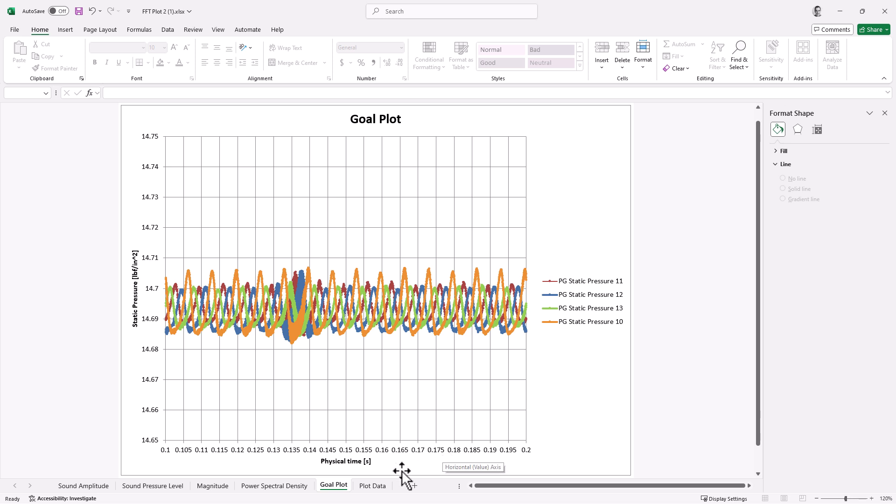
Switch to the browser's FFT Plots help topic and read the Fourier transform and Sound Amplitude formulas.
{"action": "left_click", "coordinate": [288, 336]}
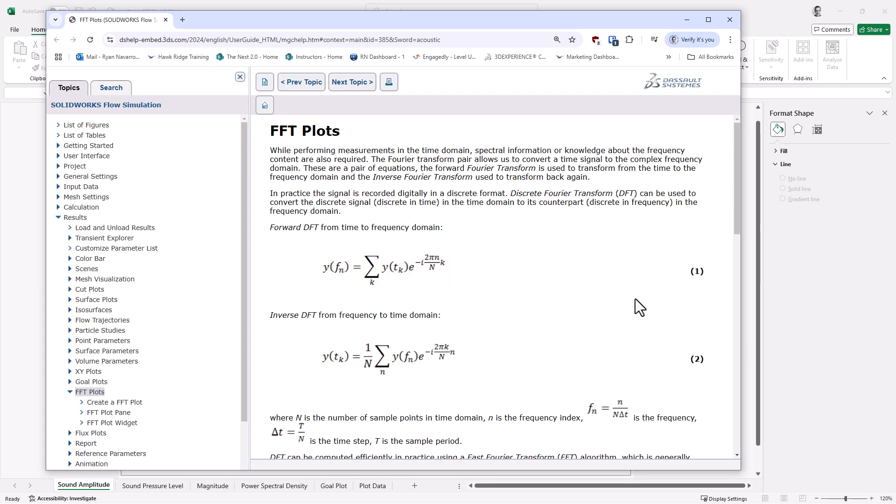
{"action": "scroll", "coordinate": [642, 284], "scroll_direction": "down", "scroll_amount": 8}
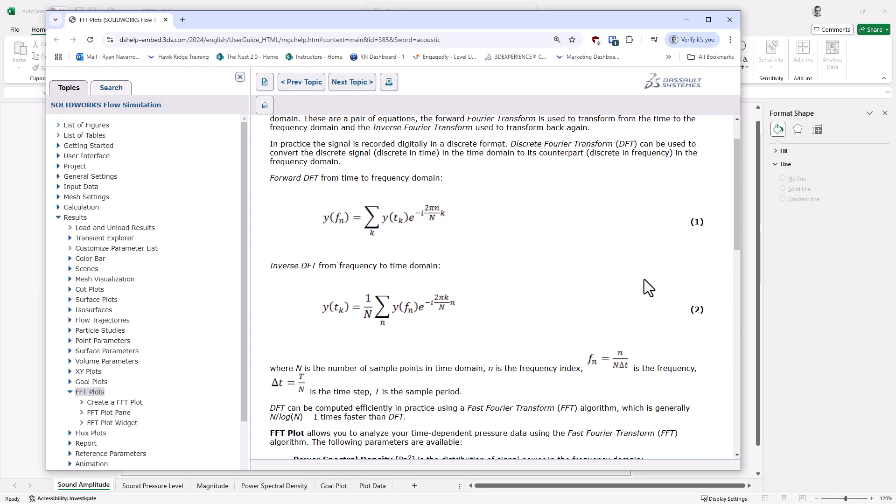
{"action": "scroll", "coordinate": [647, 270], "scroll_direction": "down", "scroll_amount": 6}
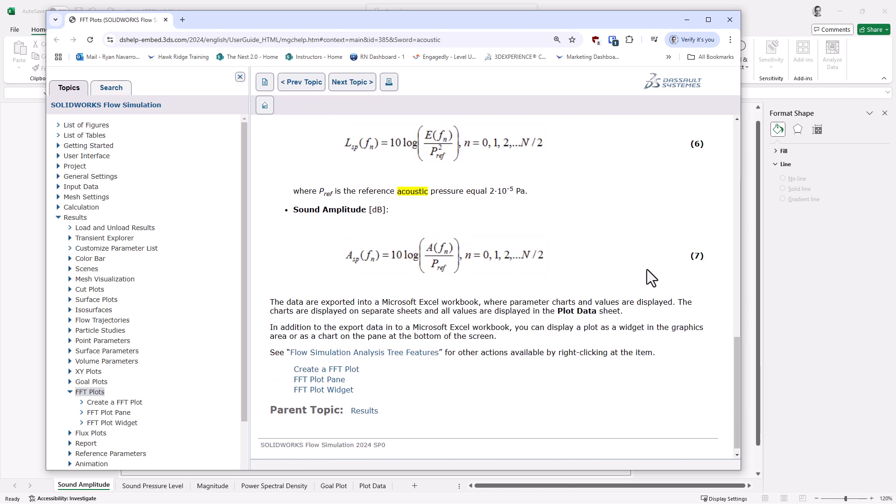